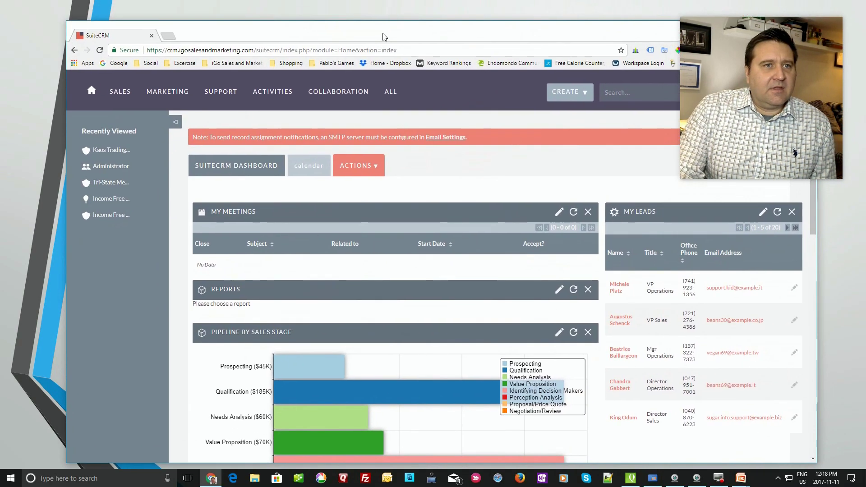
Maximize the browser window showing the SuiteCRM home dashboard
double_click(383, 36)
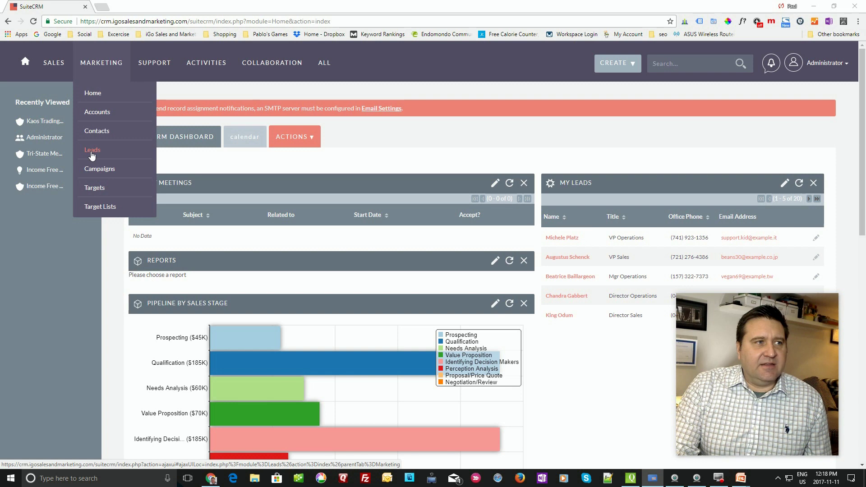
left_click(93, 154)
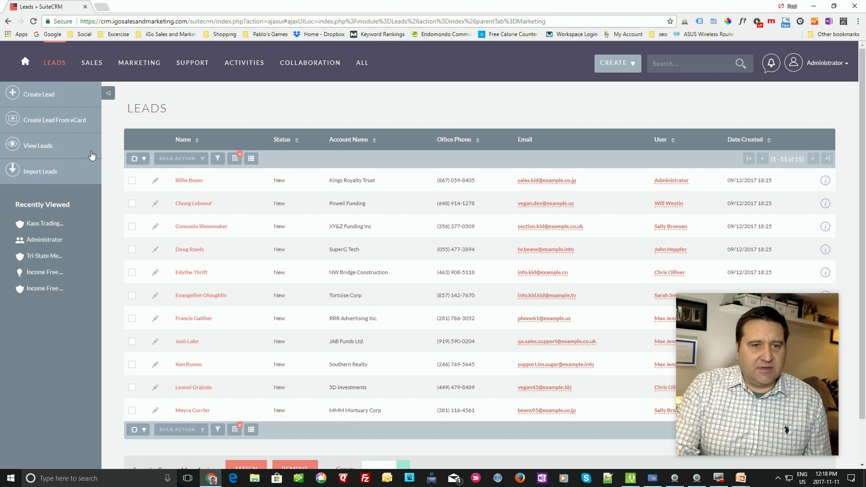
left_click(298, 183)
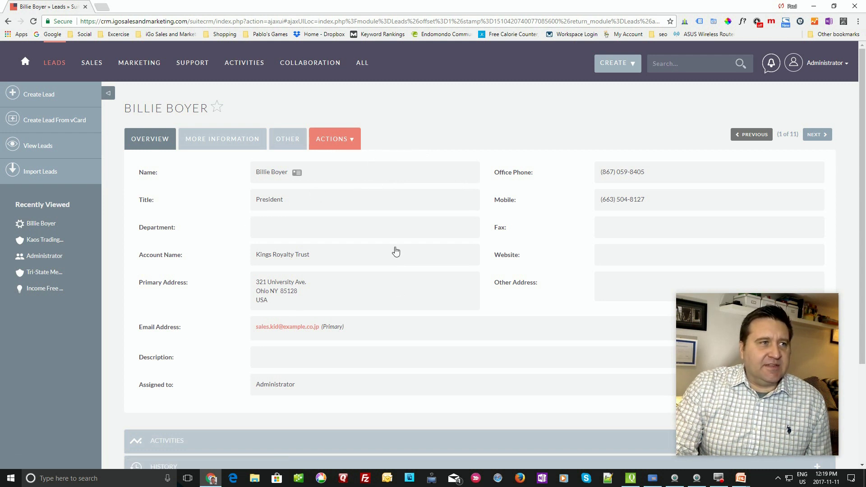
left_click(350, 143)
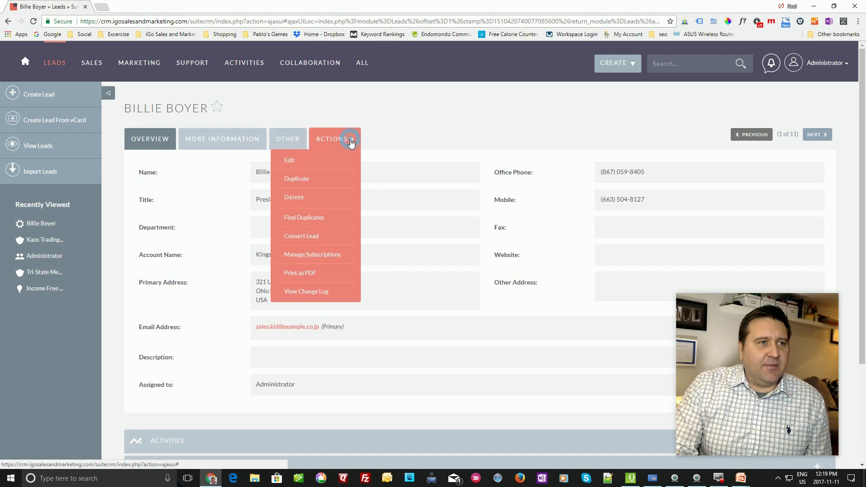
left_click(303, 239)
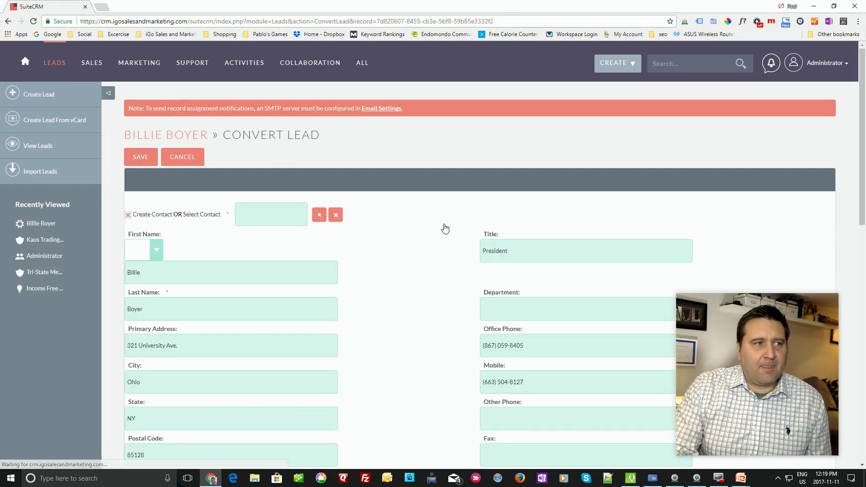
scroll(404, 229, "down", 1)
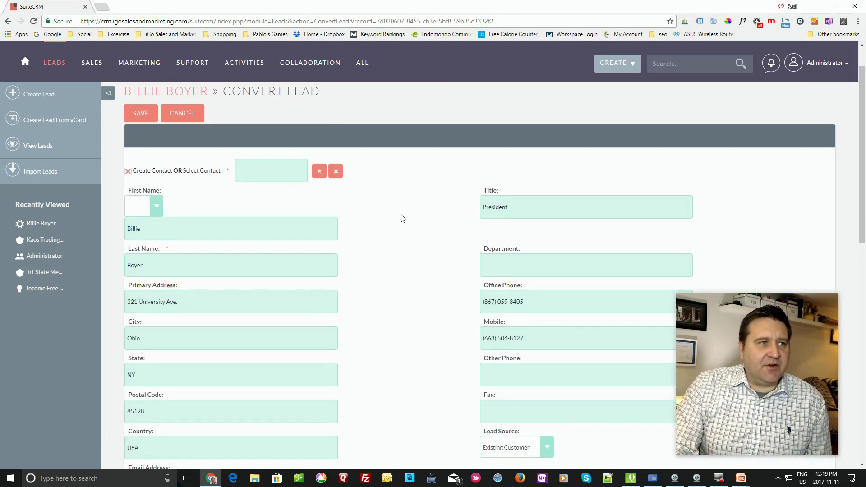
scroll(346, 207, "down", 1)
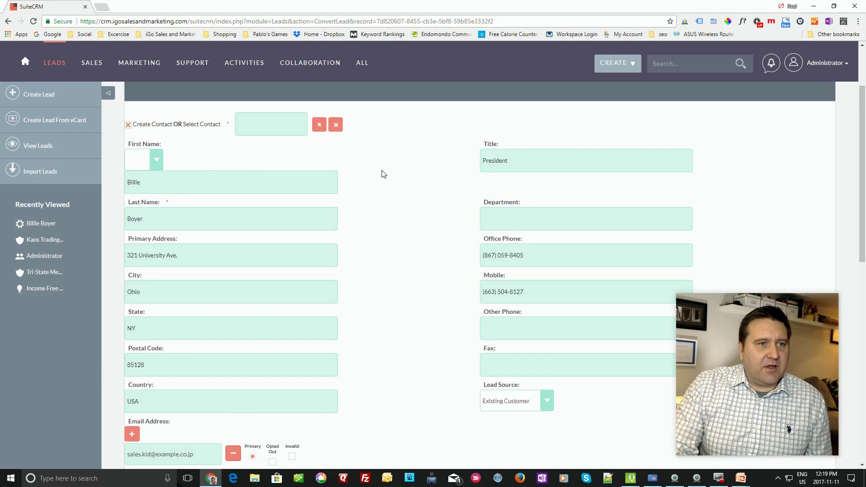
Toggle contact creation and enlarge the contact Description box
left_click(128, 126)
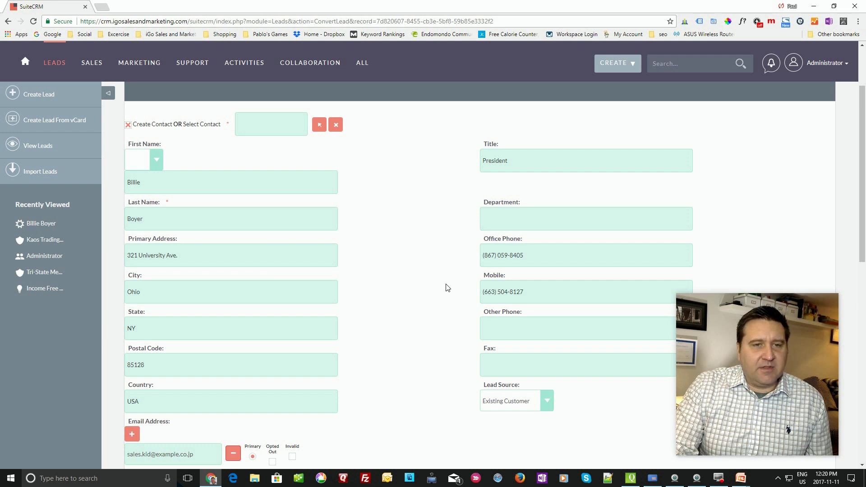
scroll(446, 288, "down", 1)
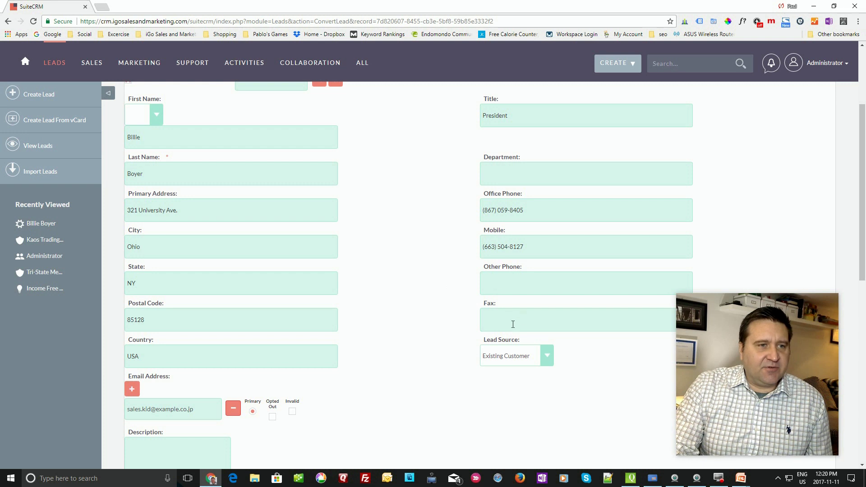
scroll(439, 304, "down", 1)
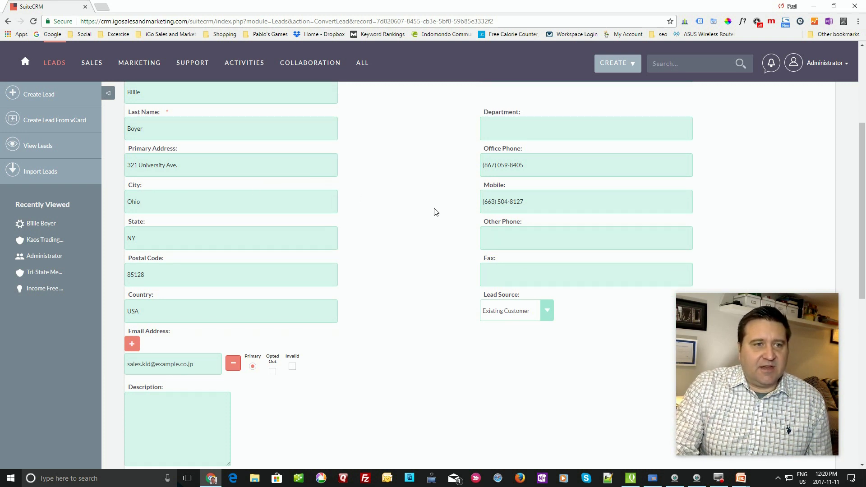
scroll(433, 217, "down", 3)
scroll(397, 236, "down", 1)
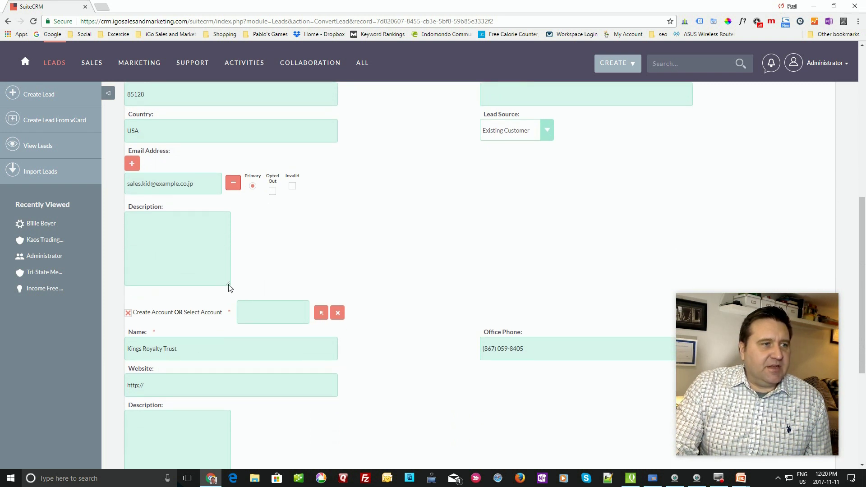
left_click_drag(228, 286, 528, 292)
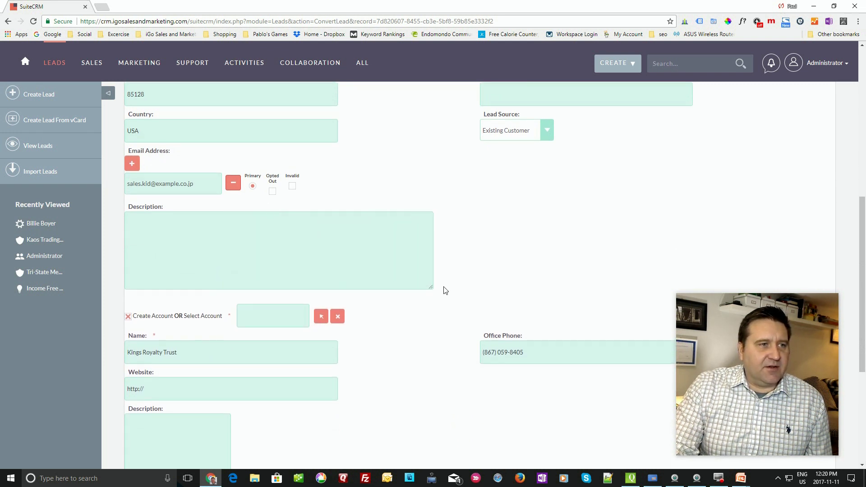
left_click(225, 258)
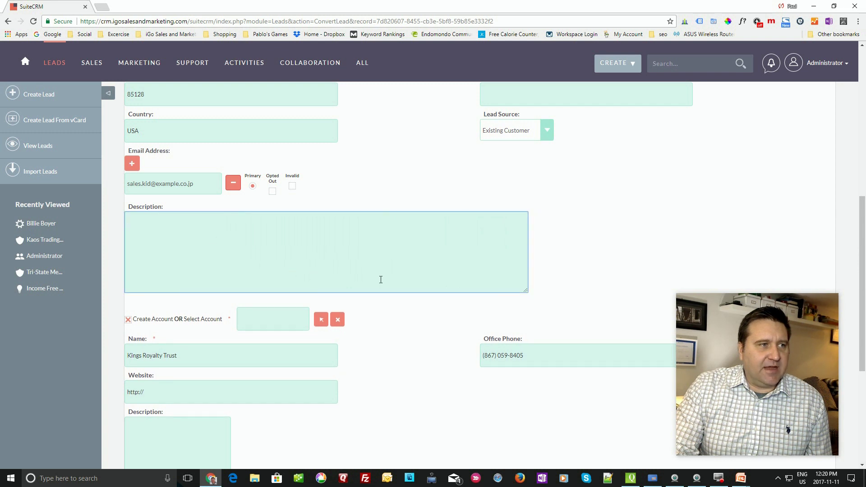
scroll(382, 281, "down", 2)
scroll(351, 262, "down", 1)
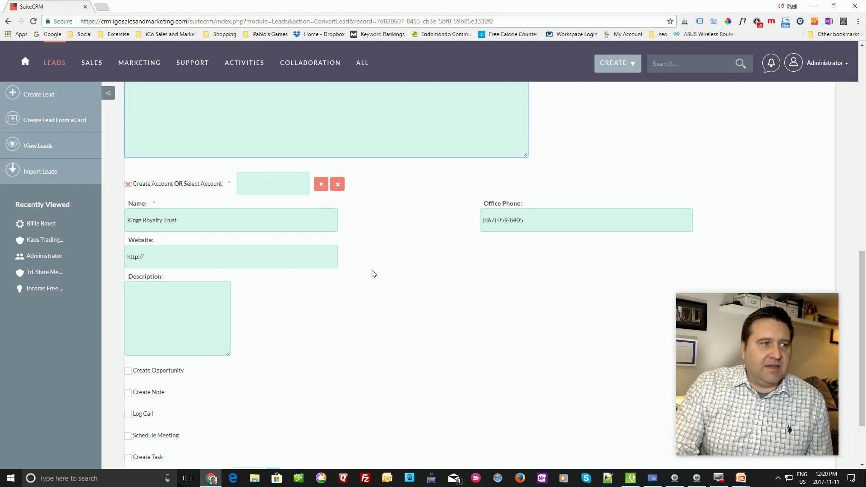
Select the Kings Royalty Trust account name and office phone, and tick Create Opportunity
left_click(128, 220)
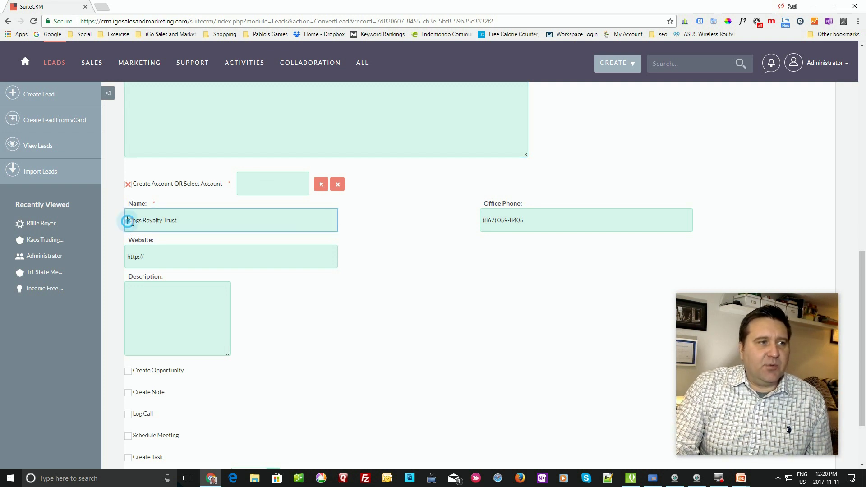
left_click_drag(128, 221, 208, 227)
left_click_drag(539, 226, 459, 226)
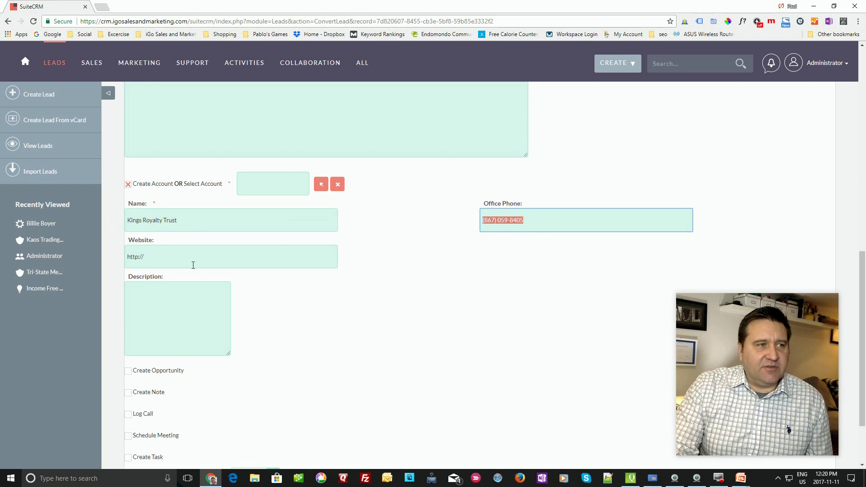
scroll(283, 267, "down", 2)
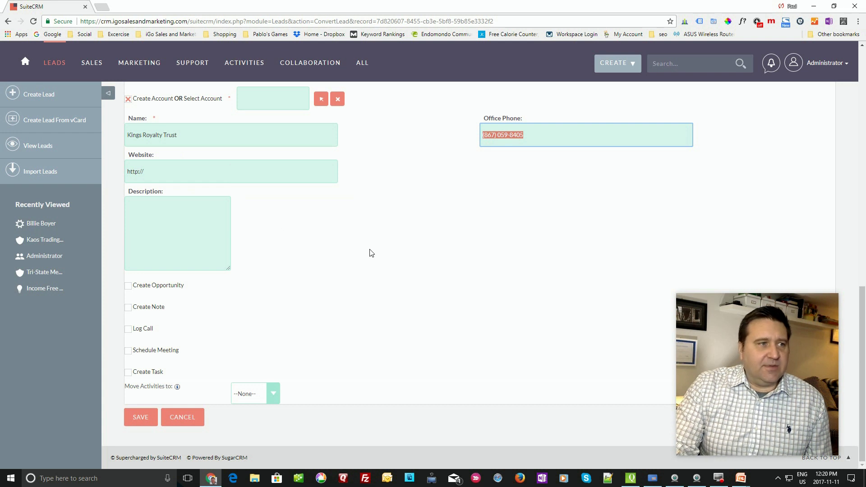
left_click(128, 288)
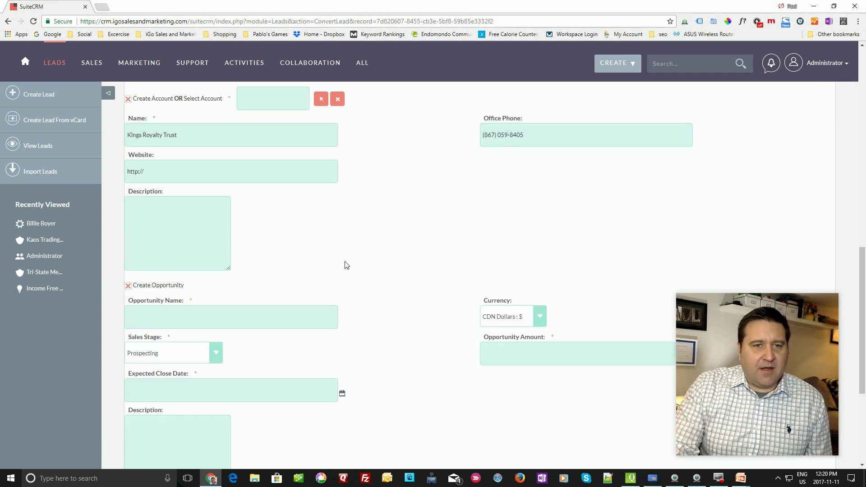
scroll(345, 265, "down", 1)
Name the opportunity 'New Opportunity Test' with amount 10000, fixing the 'Opportunity' misspelling
left_click(211, 224)
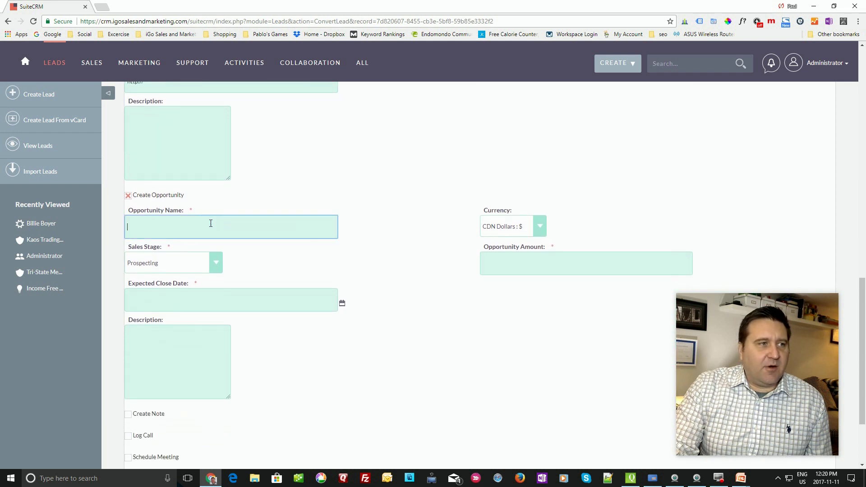
left_click(489, 263)
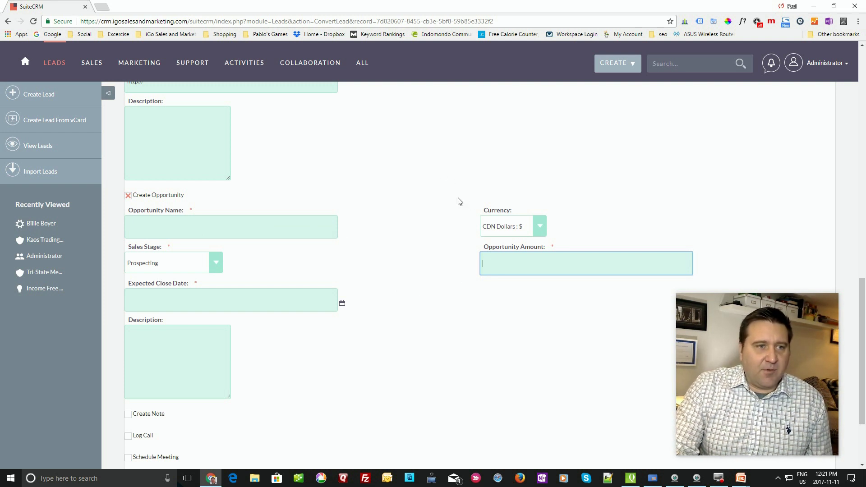
type("10")
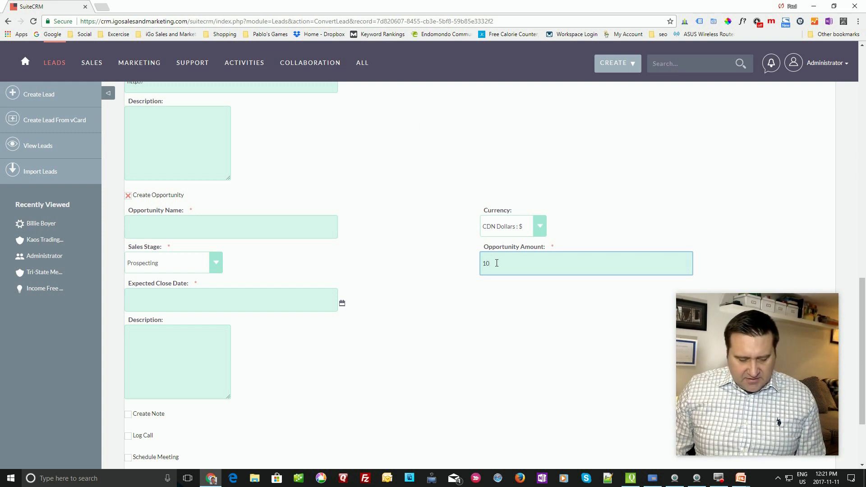
type("000")
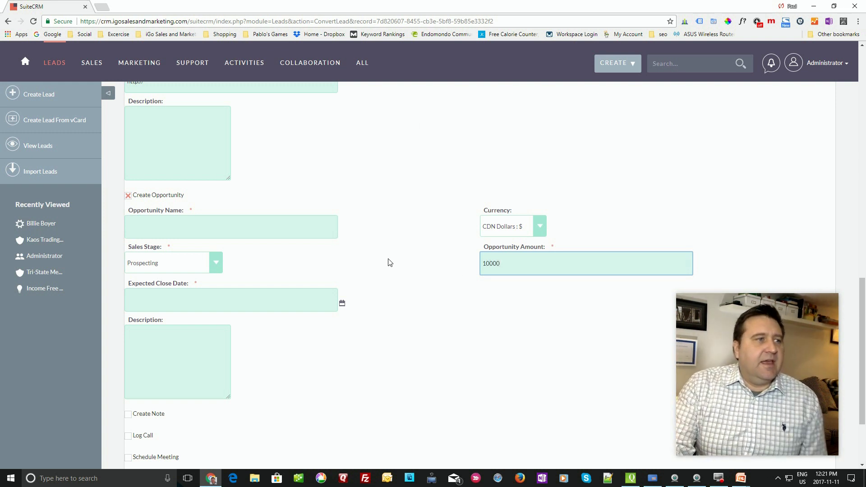
left_click(145, 228)
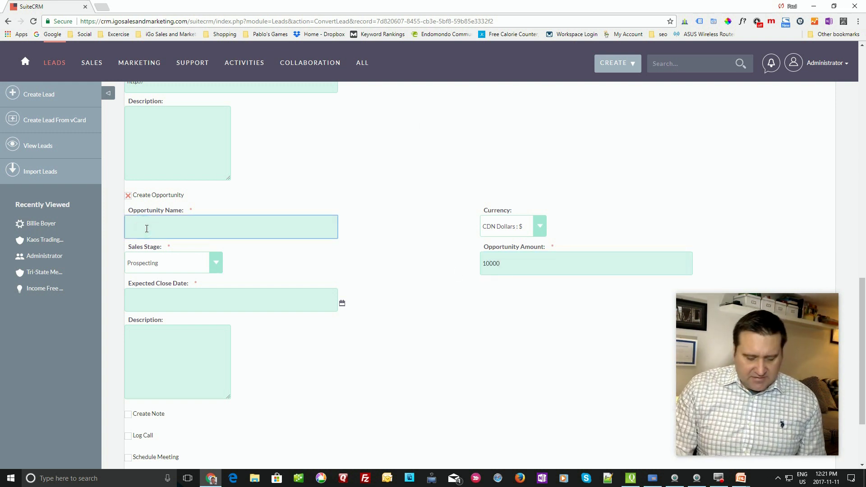
type("New Oppo")
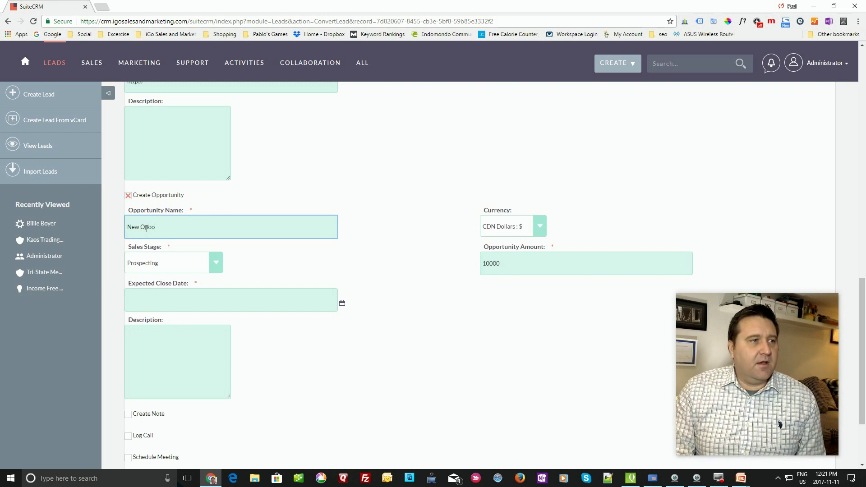
type("rtunity Test")
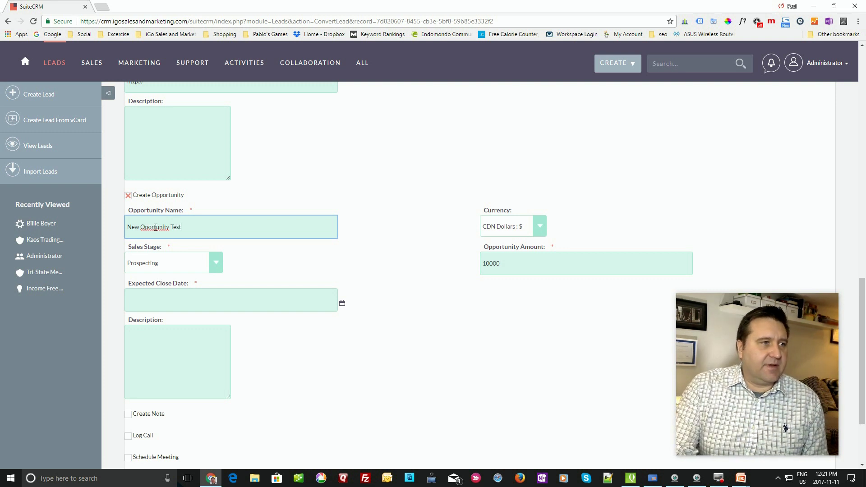
right_click(157, 225)
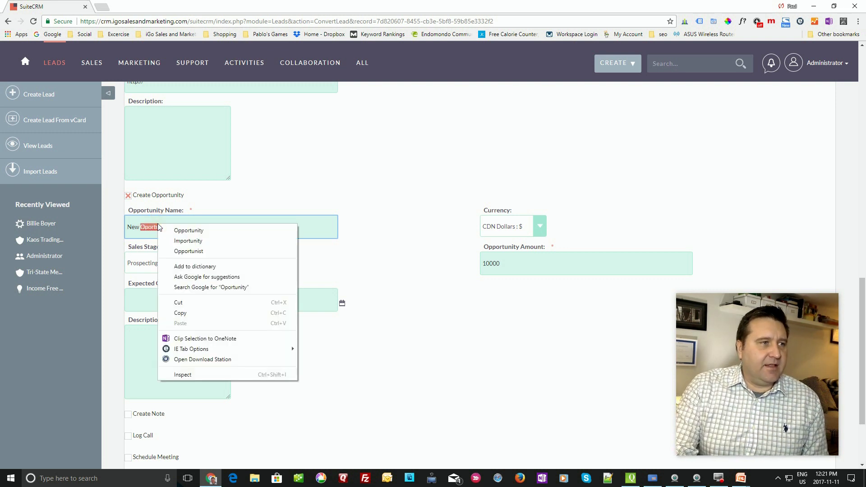
left_click(188, 230)
left_click(353, 281)
scroll(246, 302, "down", 1)
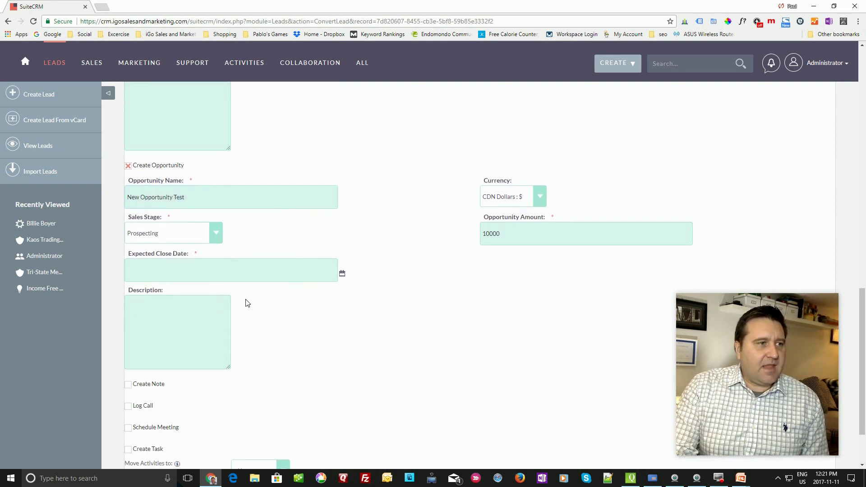
Set the sales stage to Qualification and the expected close date to 12/29/2017
left_click(222, 217)
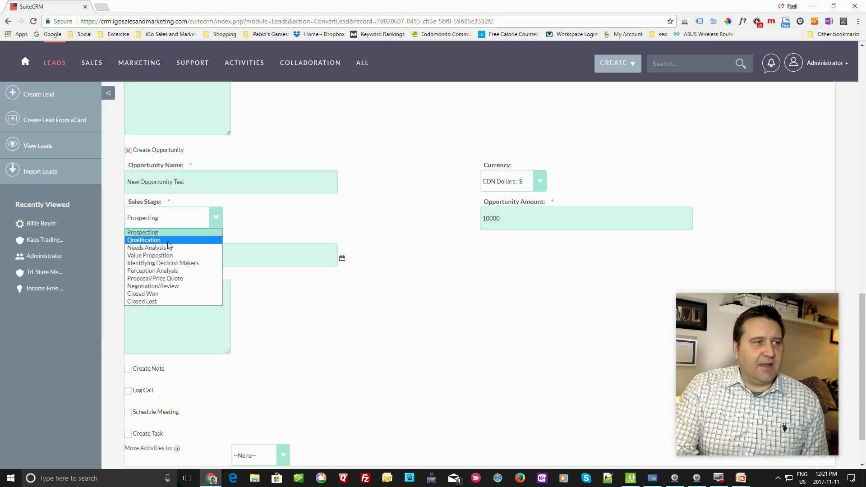
left_click(171, 242)
left_click(403, 323)
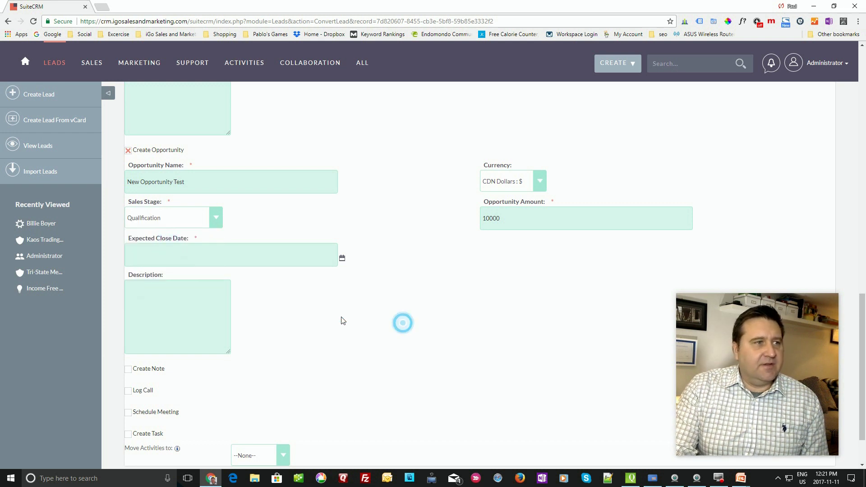
left_click(341, 260)
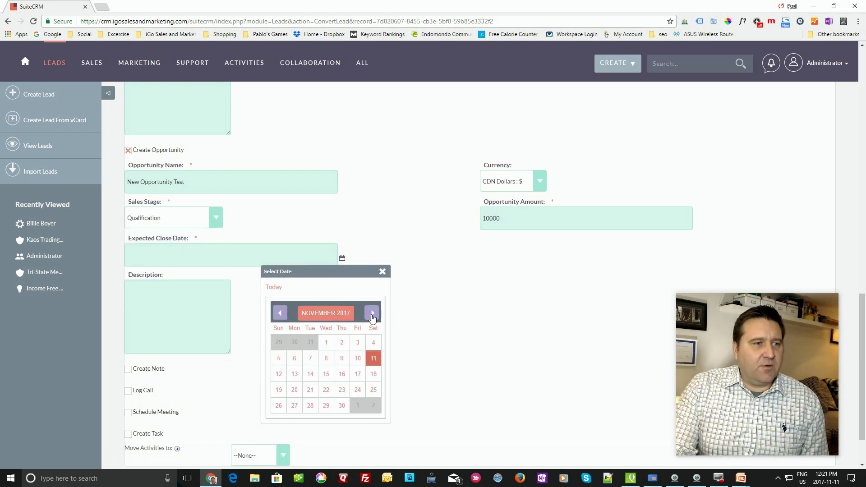
left_click(372, 313)
left_click(357, 405)
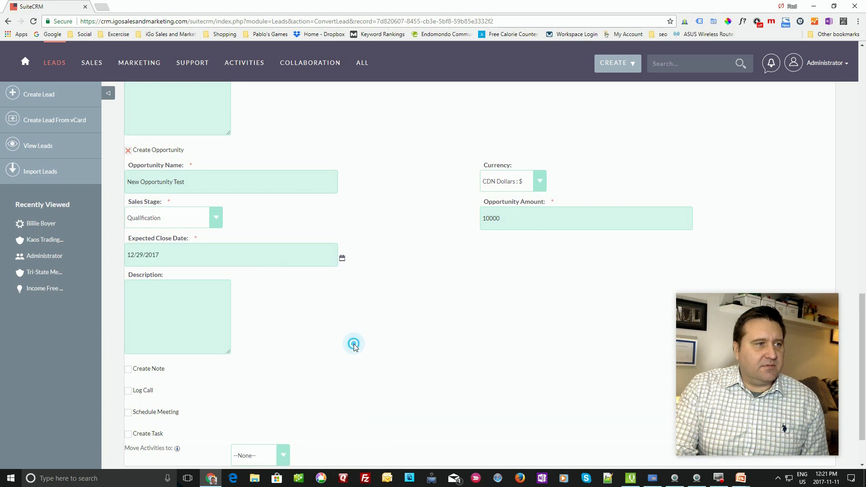
scroll(358, 344, "down", 2)
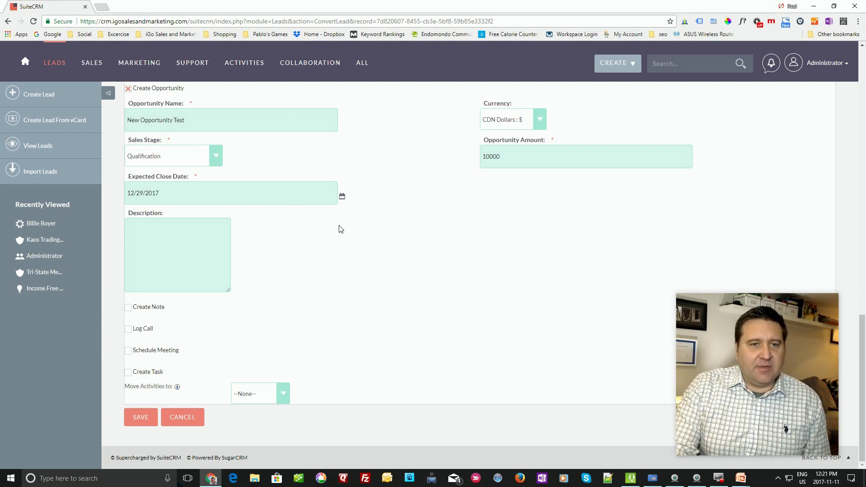
Log an 'Intro Call' noting new business, a quote request and a Tuesday meeting; tick Schedule Meeting
left_click(128, 329)
left_click(157, 362)
type("Intro Call")
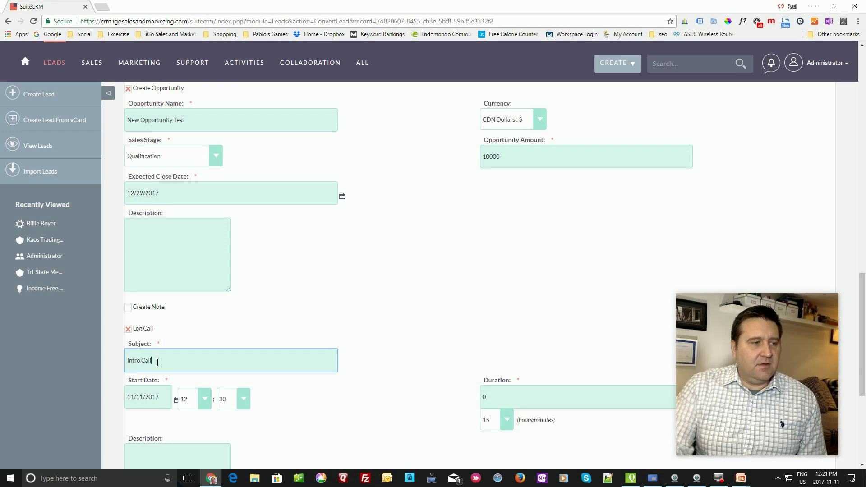
scroll(157, 362, "down", 3)
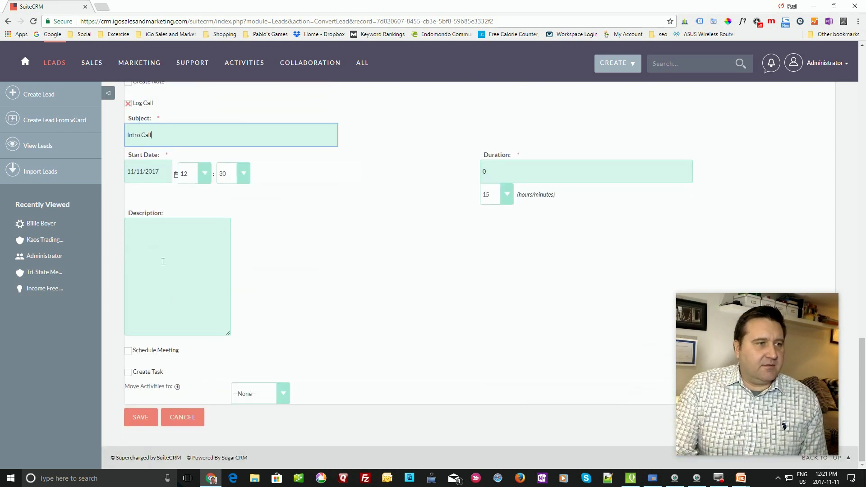
left_click(158, 249)
mouse_move(229, 334)
left_mouse_down()
mouse_move(371, 369)
mouse_move(434, 341)
left_mouse_up()
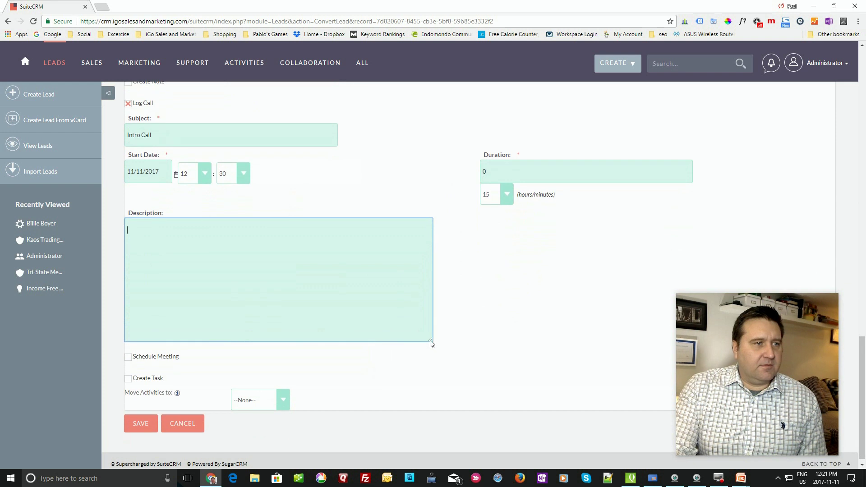
left_click(161, 247)
type("Just")
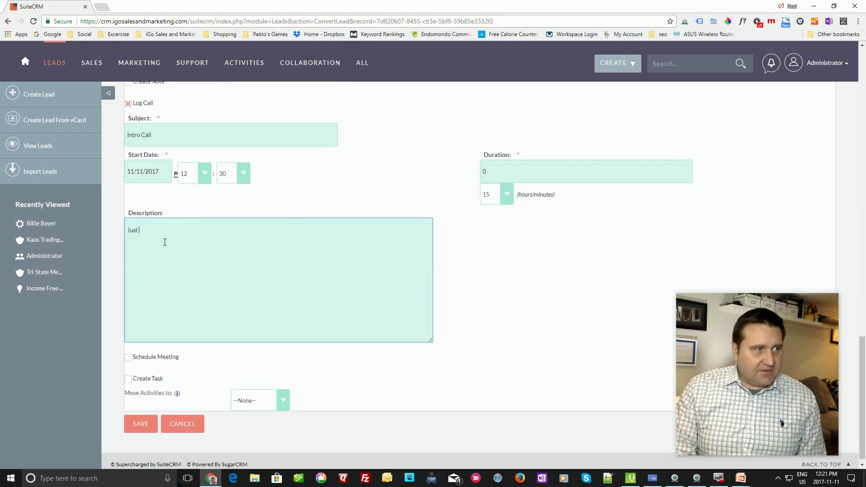
type(" called, has")
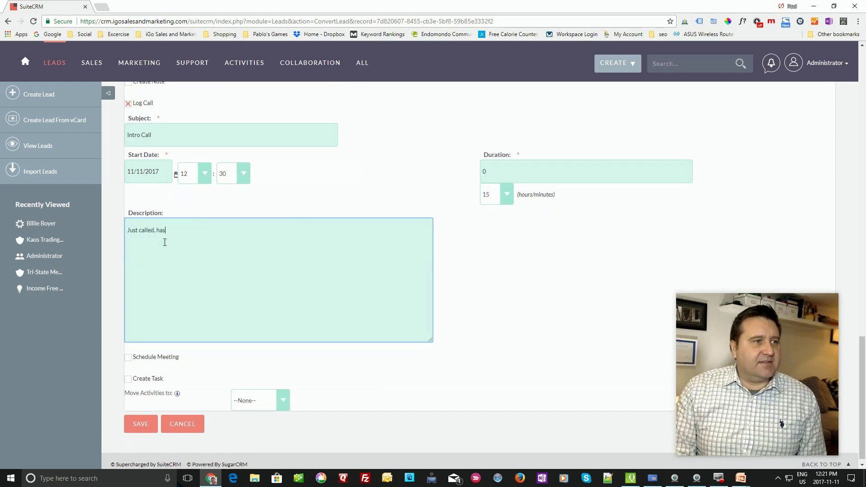
type(" new bu")
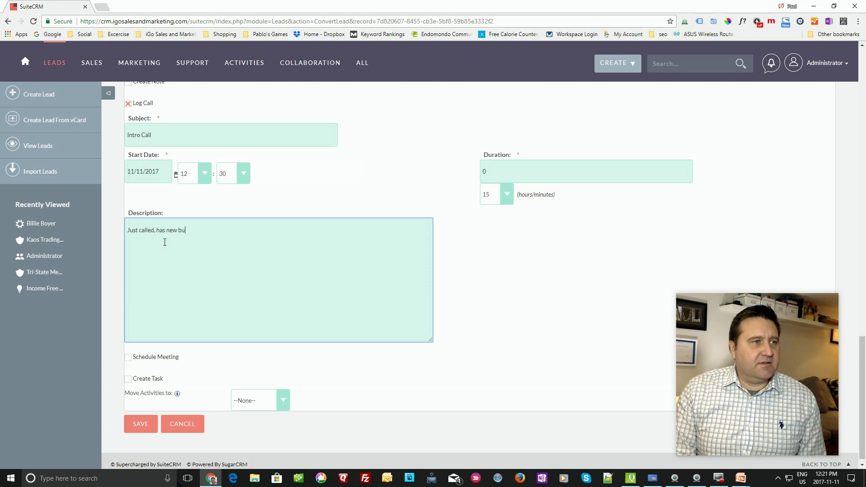
type("siness, wan")
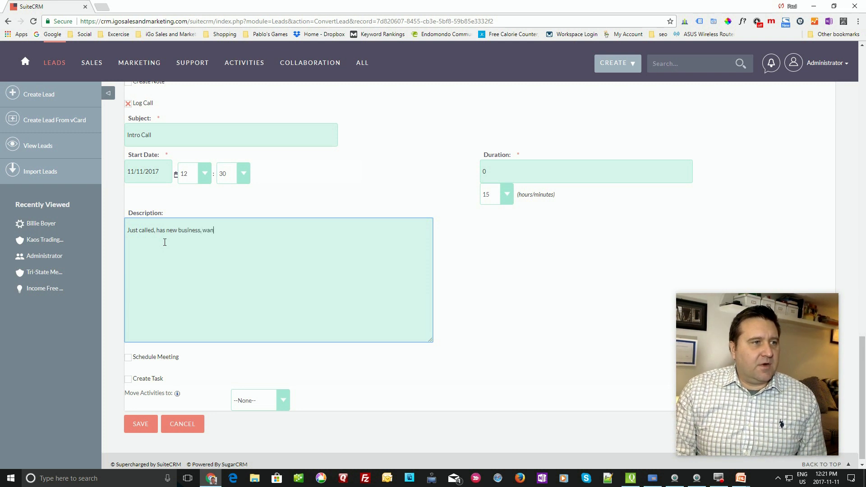
type("tss a")
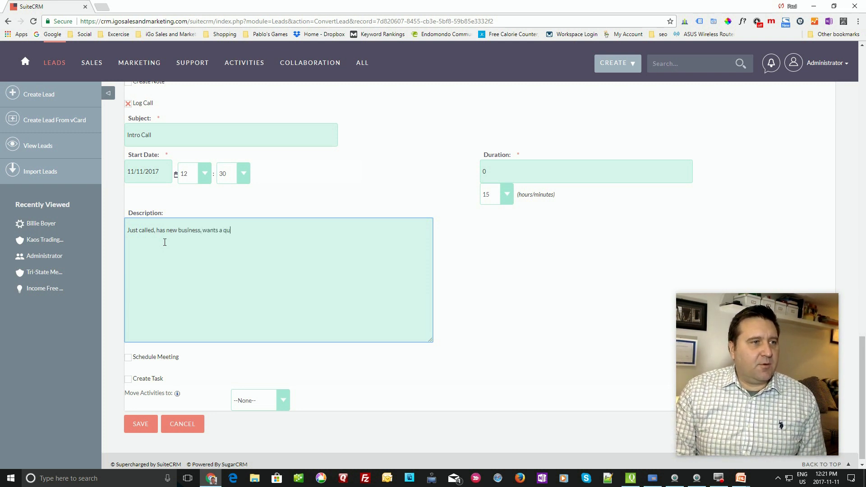
type("e.")
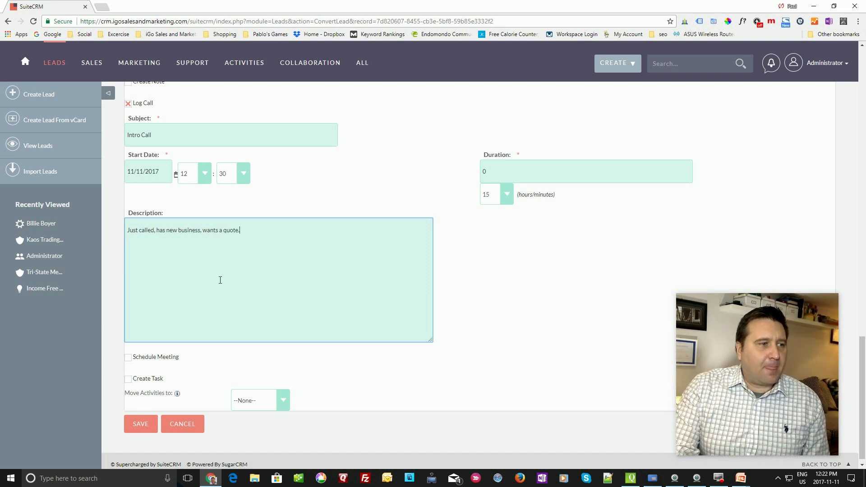
scroll(220, 280, "down", 1)
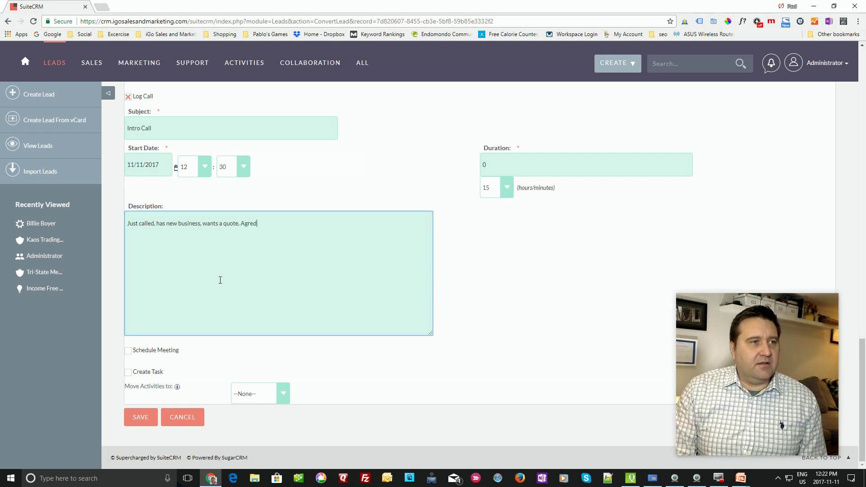
type("ed to meet")
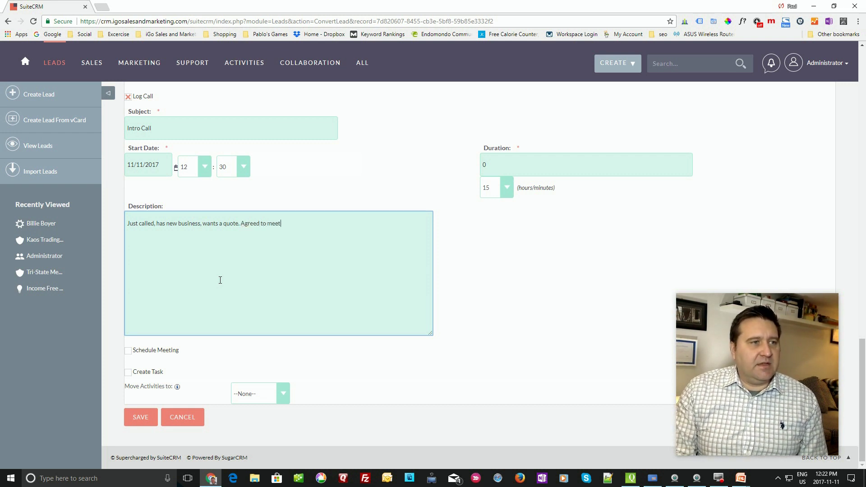
type(" on tuesday.")
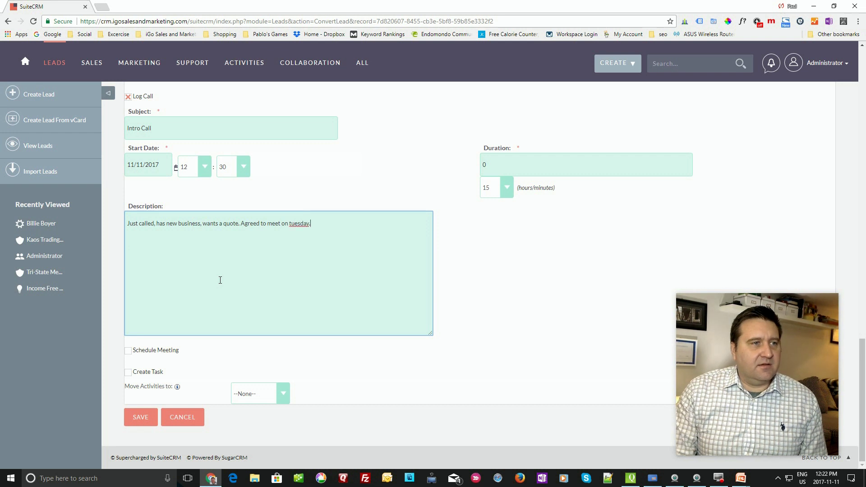
left_click(127, 350)
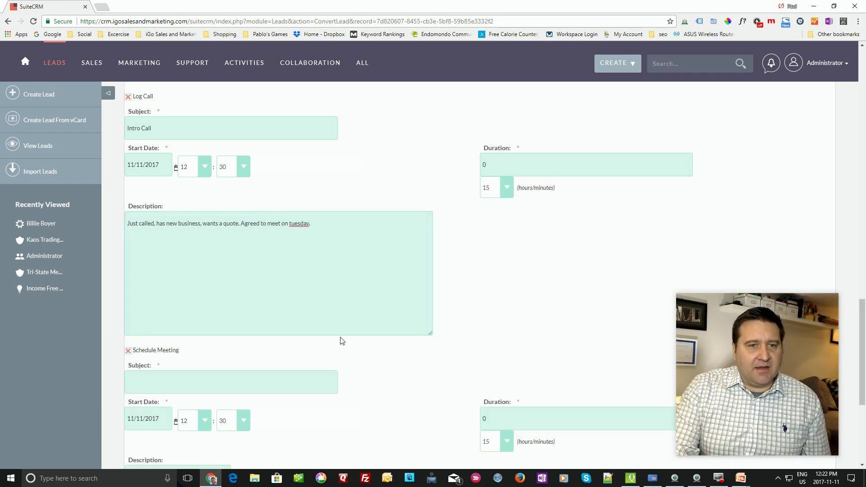
scroll(341, 342, "down", 1)
Schedule 'Meeting to discuss deal' for 11/14/2017 at 12:30, lasting 1 hour 15 minutes
left_click(161, 295)
type("M")
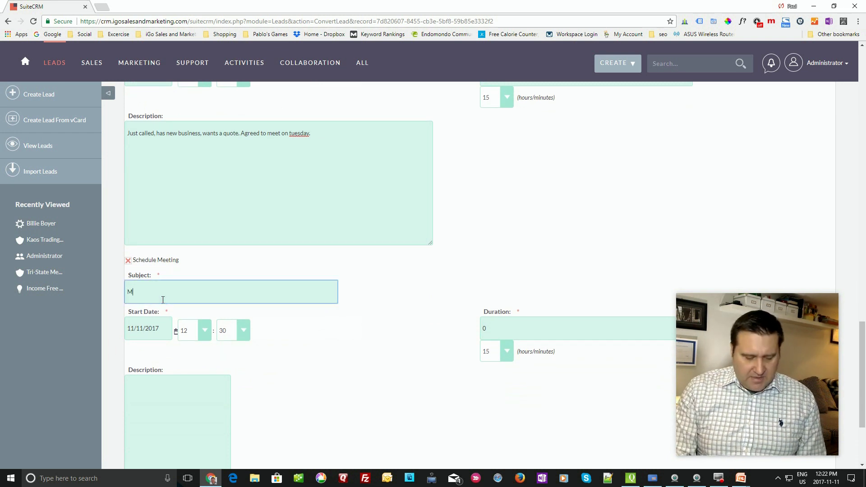
type("eeting to d")
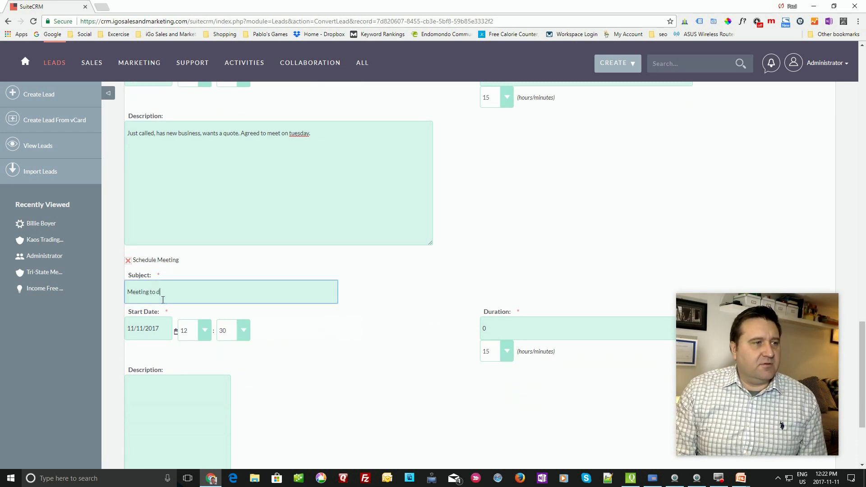
type("iscuss deal")
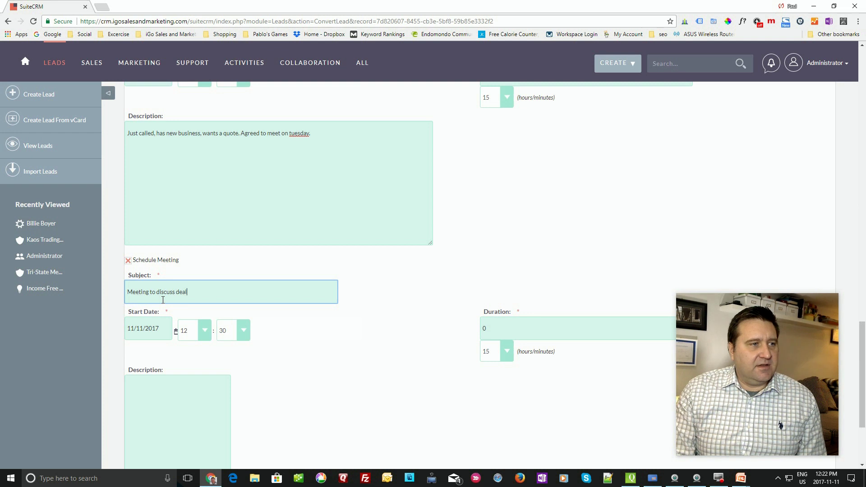
scroll(333, 302, "down", 1)
scroll(346, 209, "down", 1)
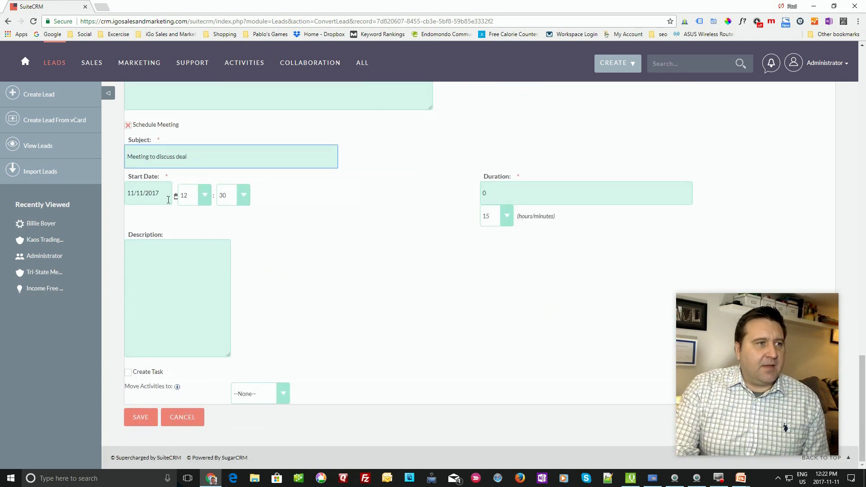
left_click(176, 196)
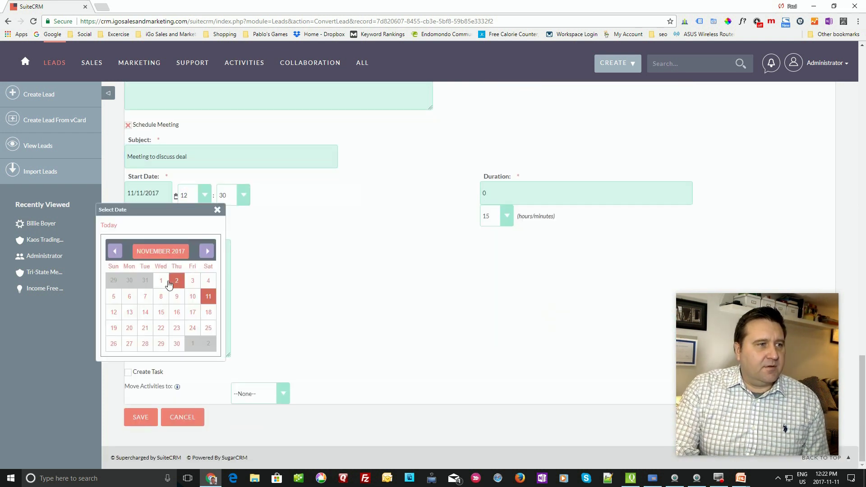
left_click(145, 313)
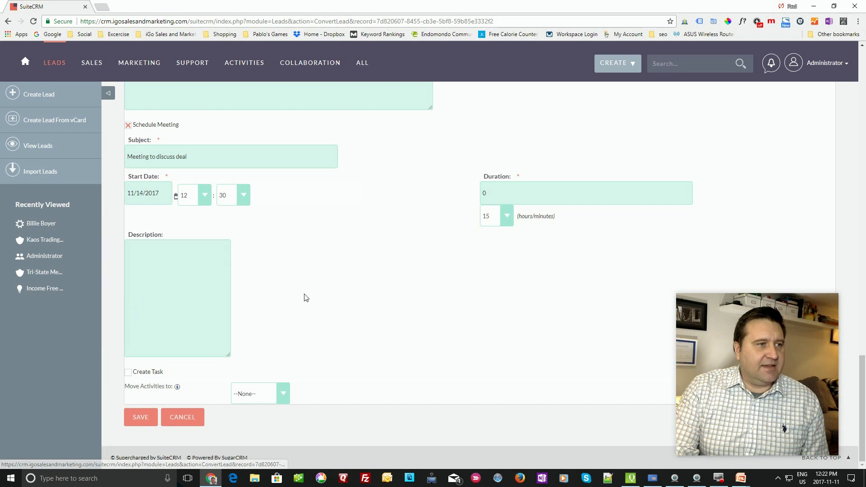
double_click(502, 193)
type("1")
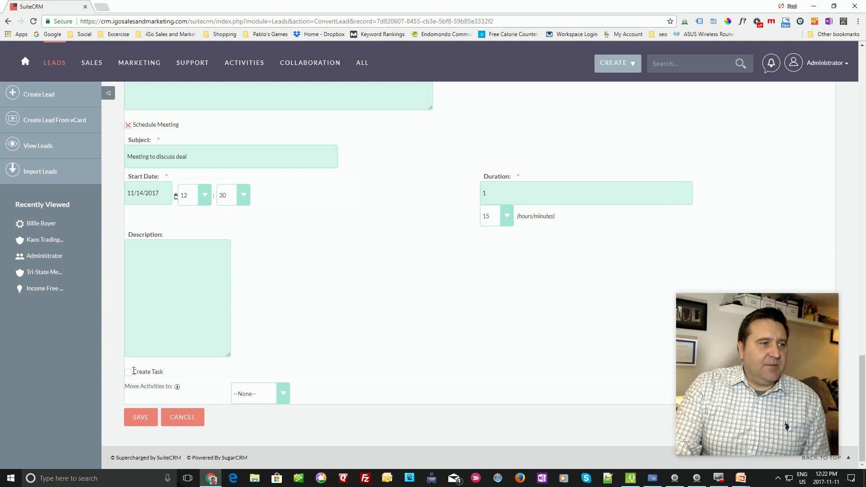
Add the task 'Prep for the the meeting' with Not Started status and High priority
left_click(128, 373)
scroll(258, 364, "down", 2)
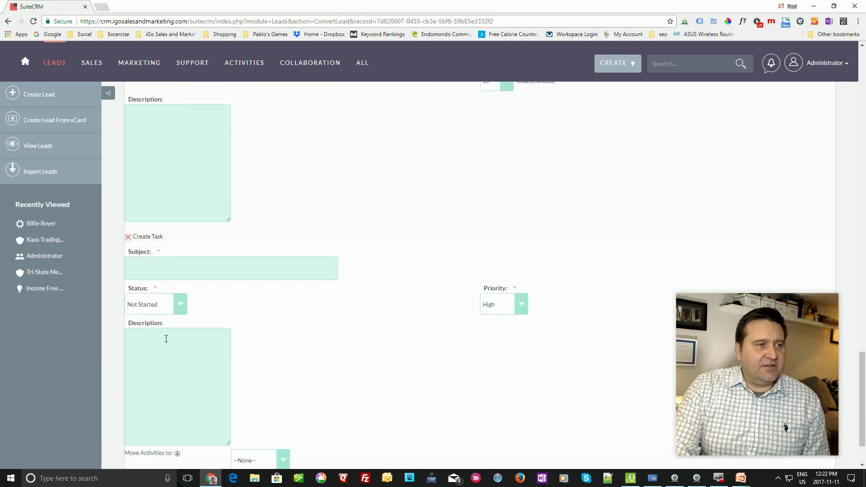
left_click(171, 263)
type("Prep fo")
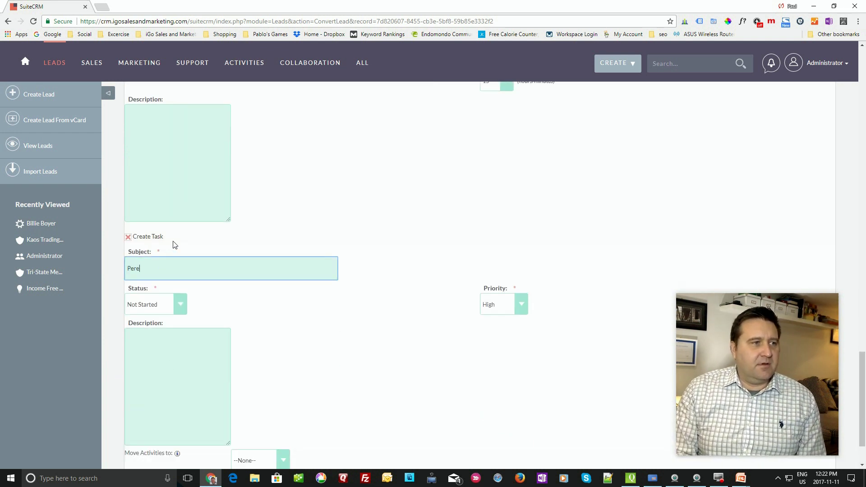
type("r the")
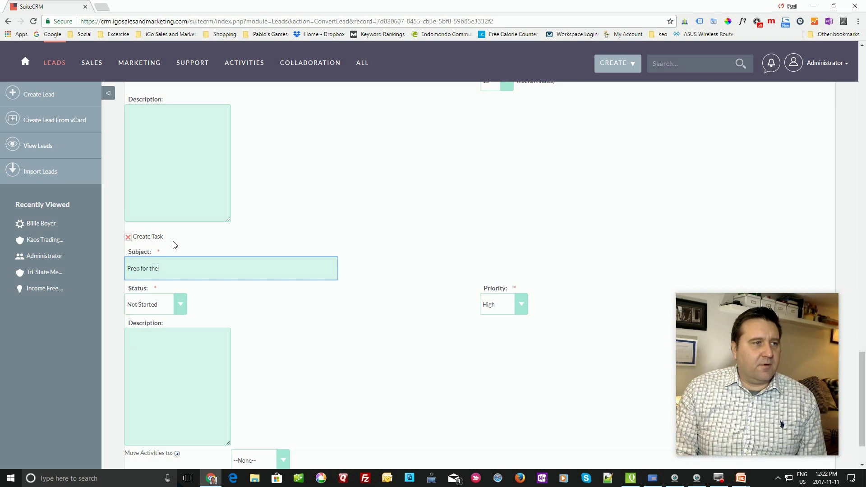
type(" the meeting")
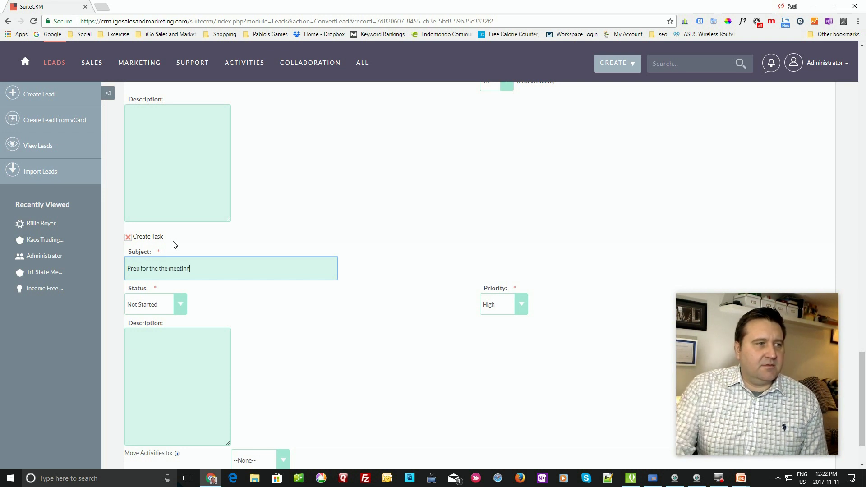
scroll(380, 328, "down", 2)
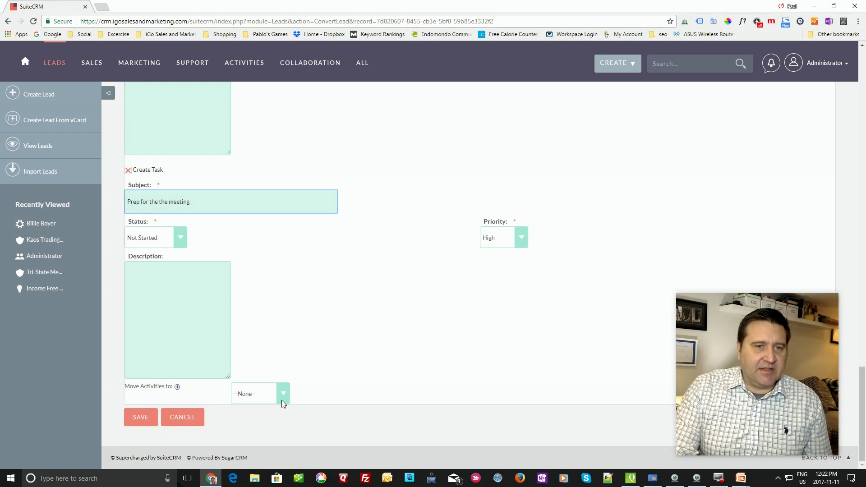
Move the lead's activities to the Opportunity and save the conversion
left_click(282, 394)
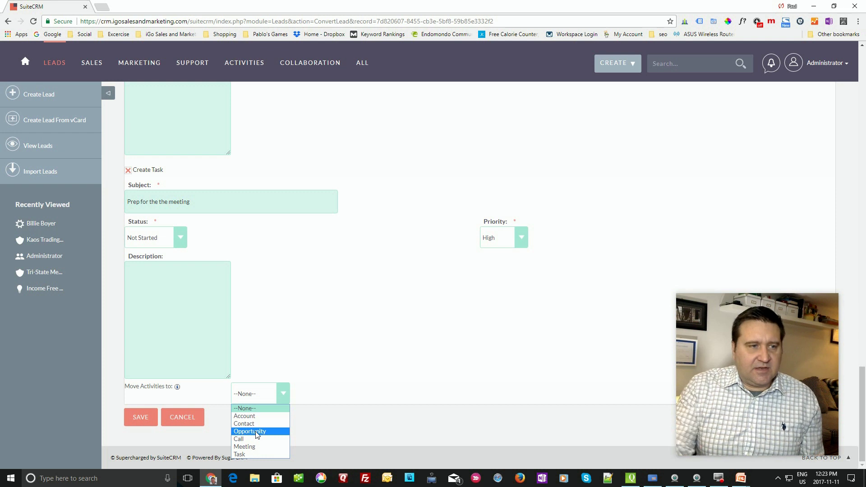
left_click(257, 432)
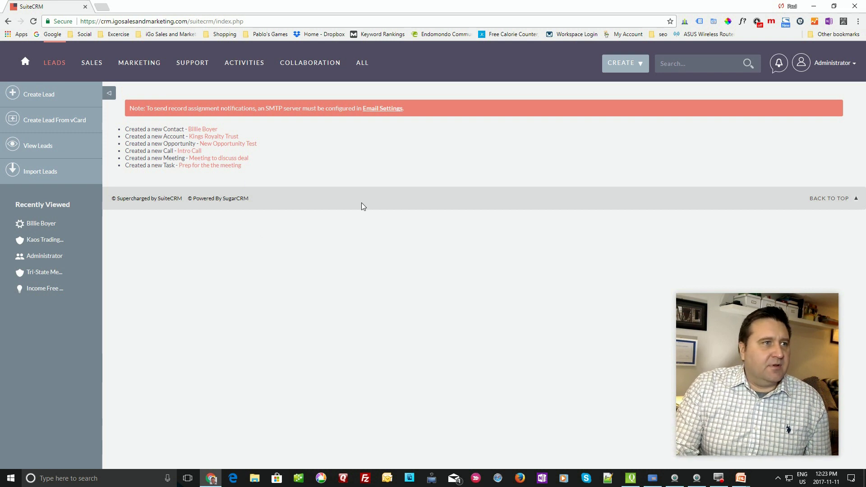
right_click(206, 128)
left_click(238, 134)
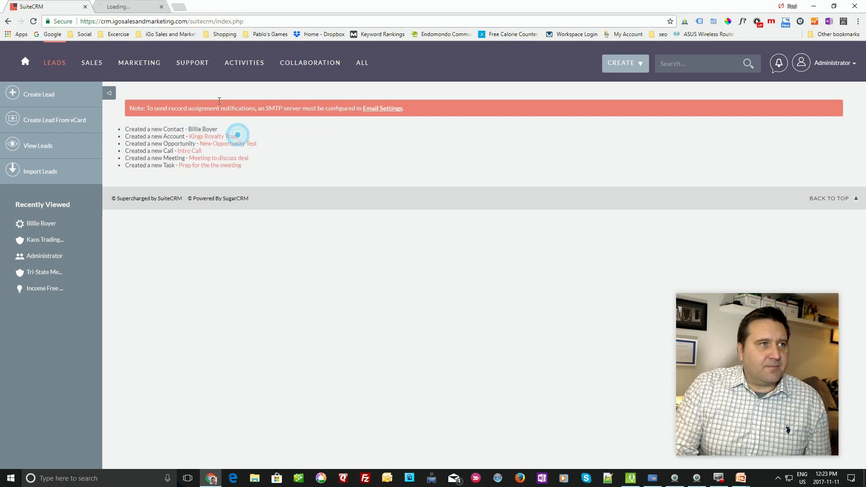
left_click(147, 6)
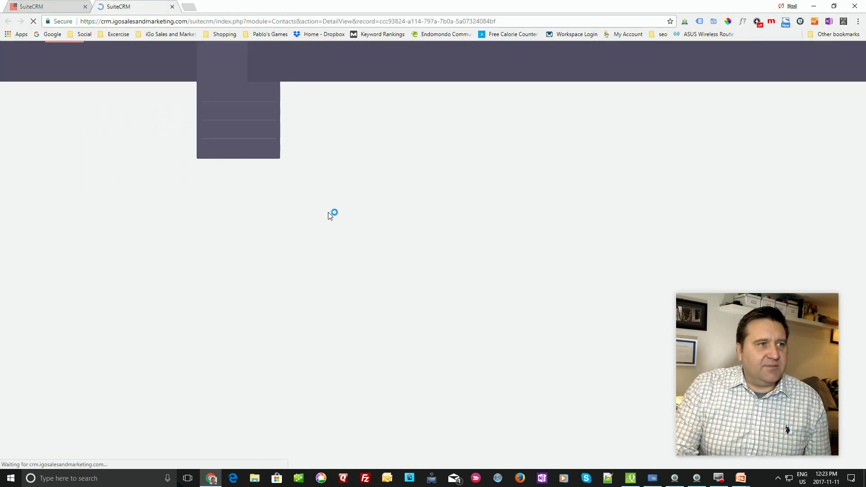
scroll(351, 218, "down", 2)
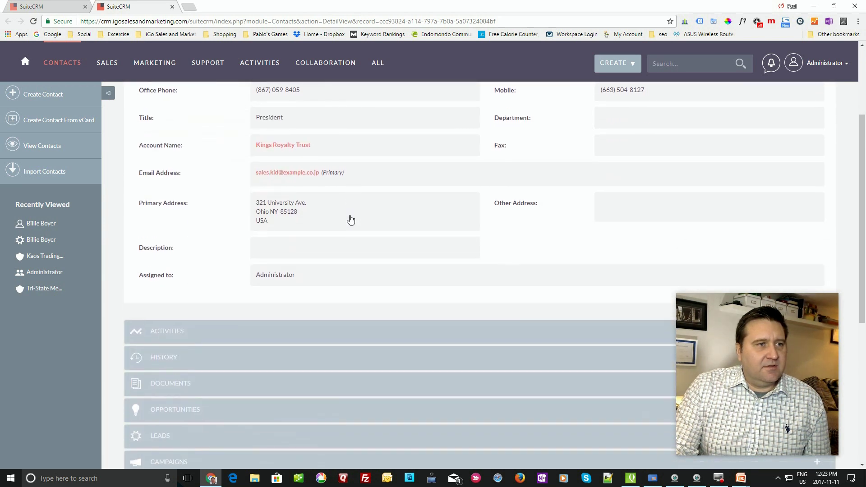
scroll(351, 219, "up", 1)
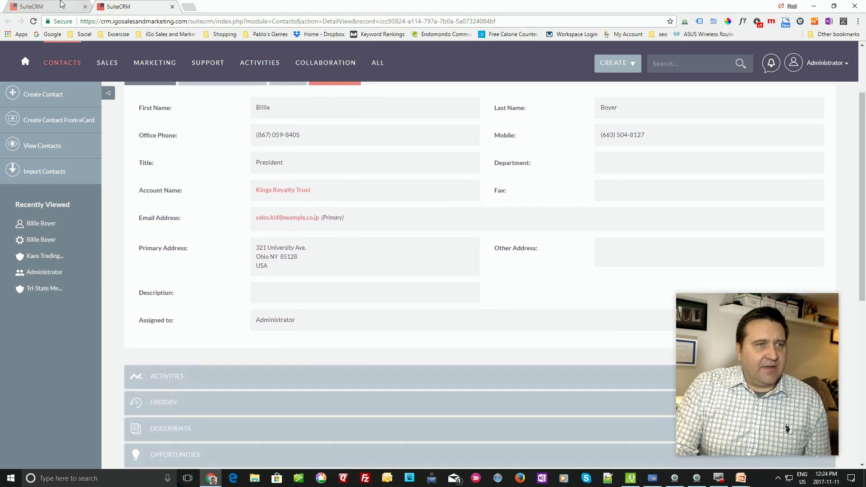
left_click(60, 6)
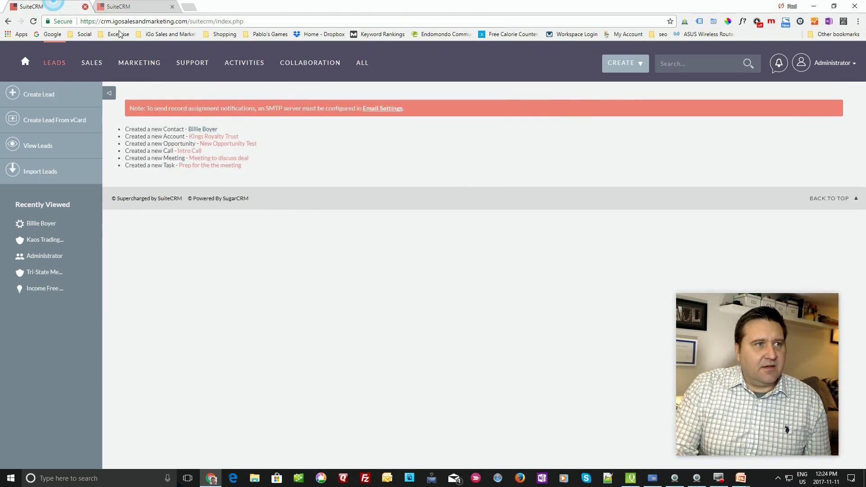
Open the New Opportunity Test record in a new browser tab and switch to it
right_click(227, 145)
left_click(255, 150)
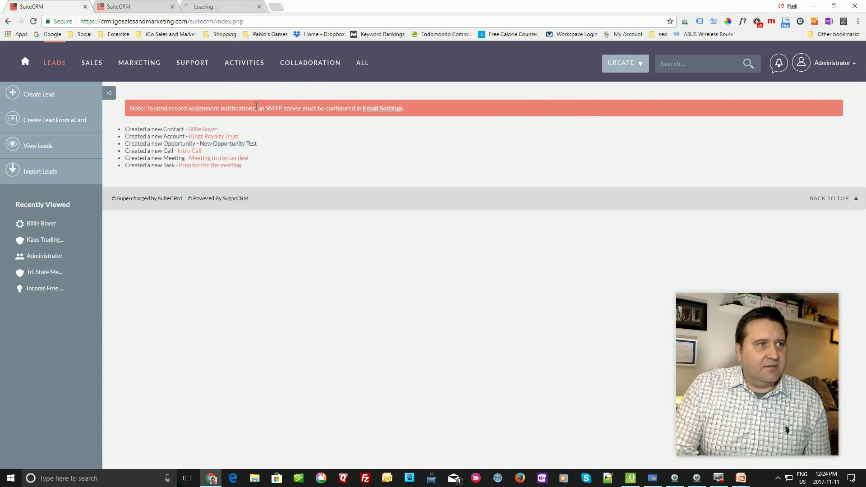
left_click(218, 6)
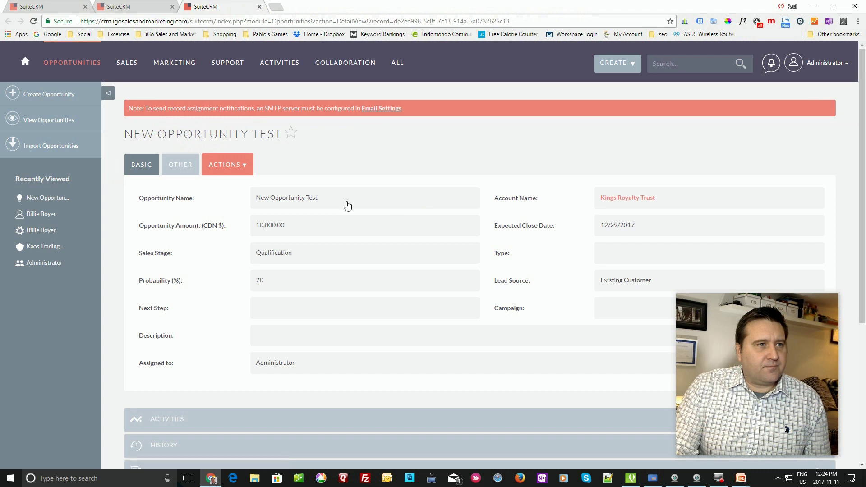
scroll(346, 205, "down", 2)
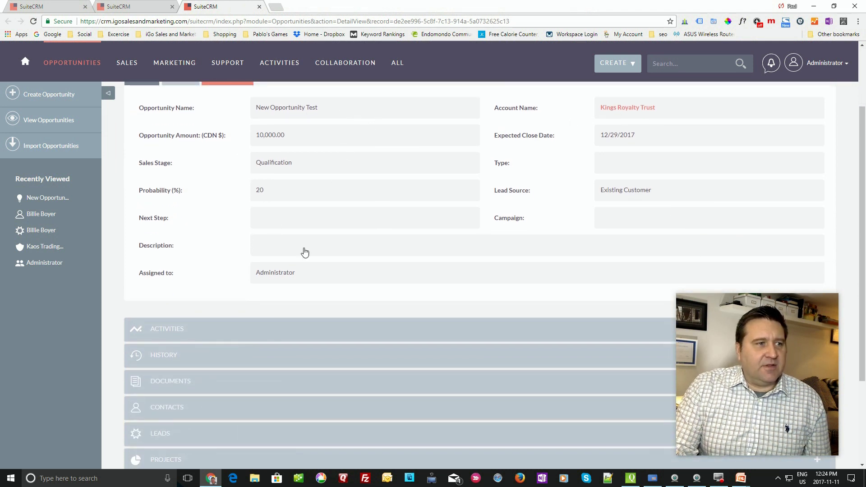
scroll(308, 254, "down", 2)
left_click(149, 319)
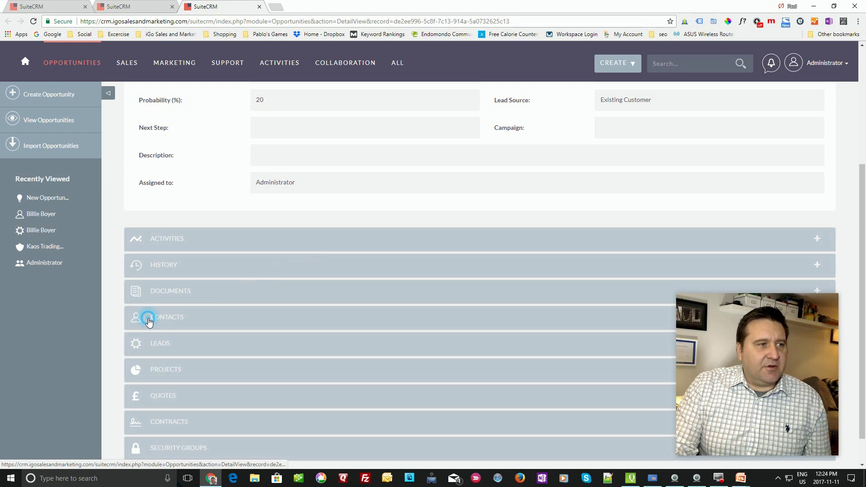
scroll(288, 274, "down", 1)
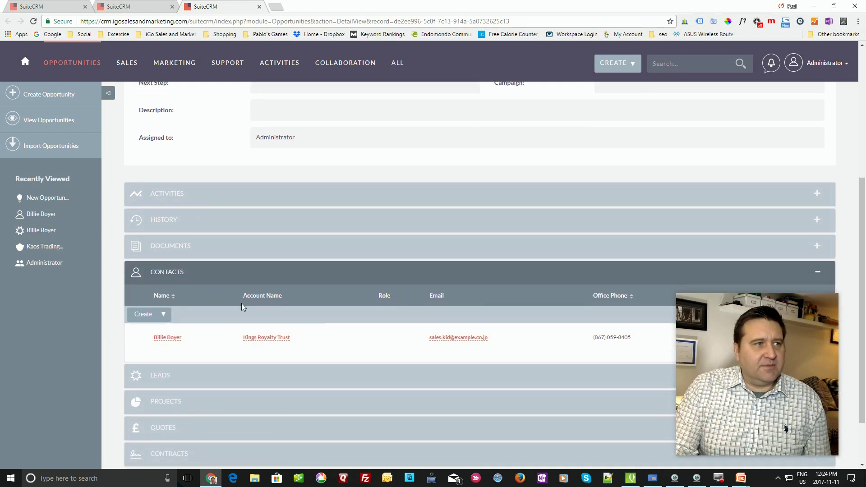
left_click(165, 221)
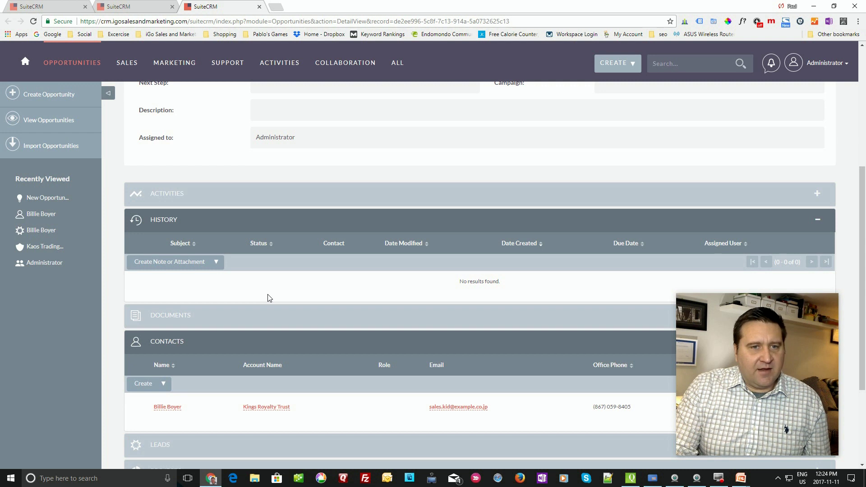
scroll(268, 298, "down", 2)
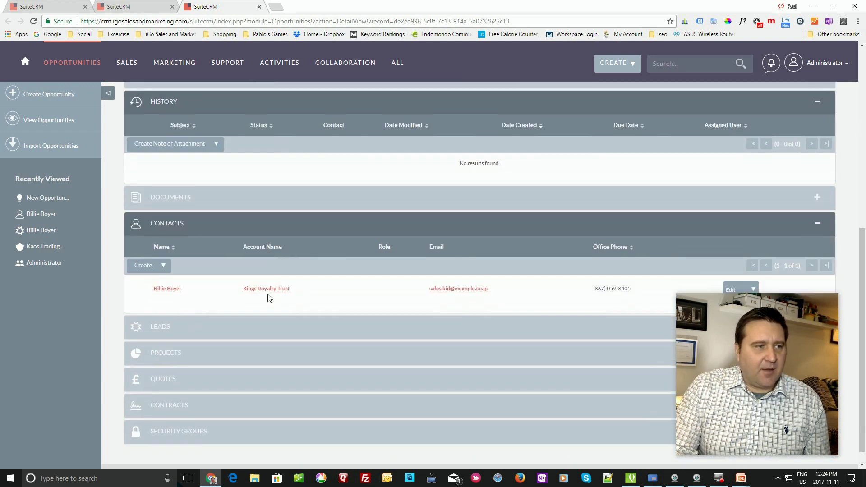
left_click(178, 309)
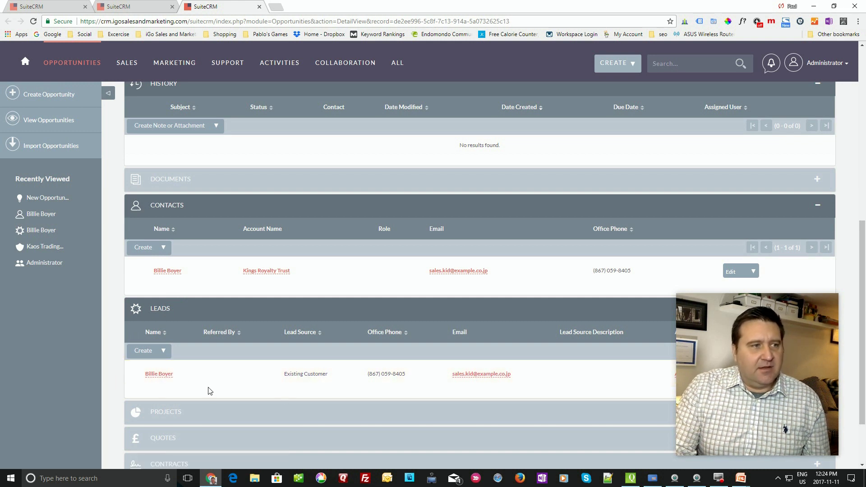
scroll(321, 375, "down", 2)
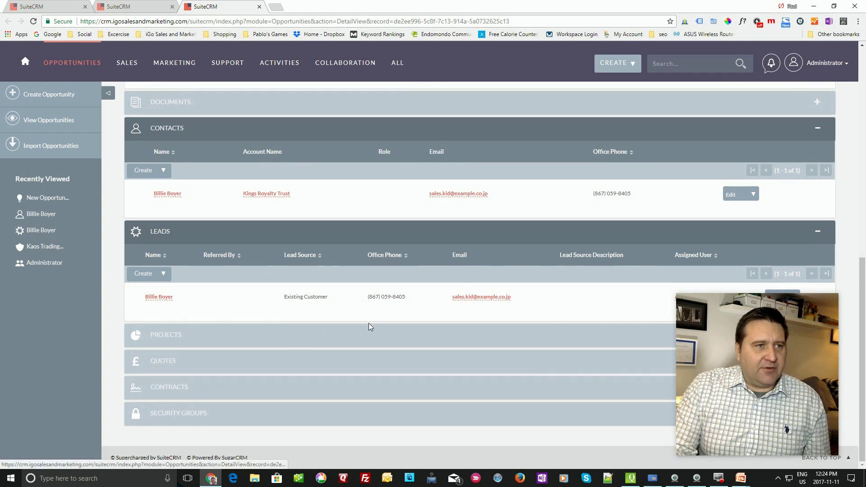
scroll(369, 322, "up", 2)
scroll(369, 323, "up", 2)
scroll(368, 323, "up", 2)
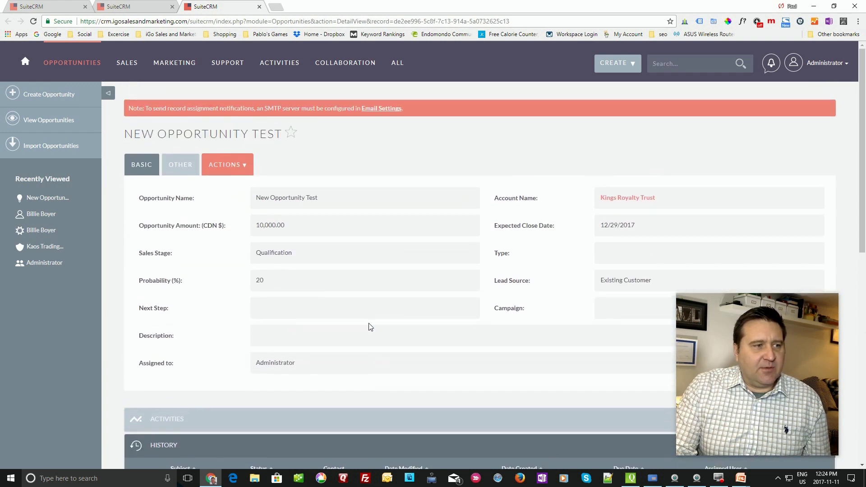
left_click(213, 416)
scroll(312, 333, "down", 2)
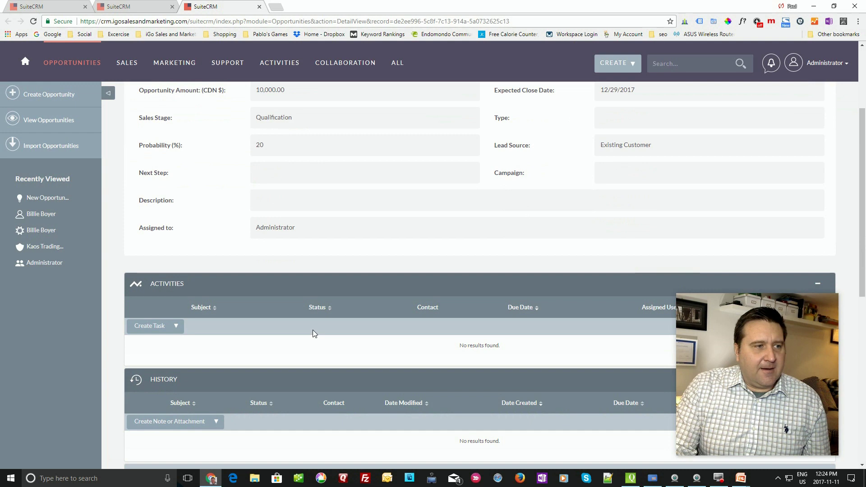
scroll(313, 331, "down", 2)
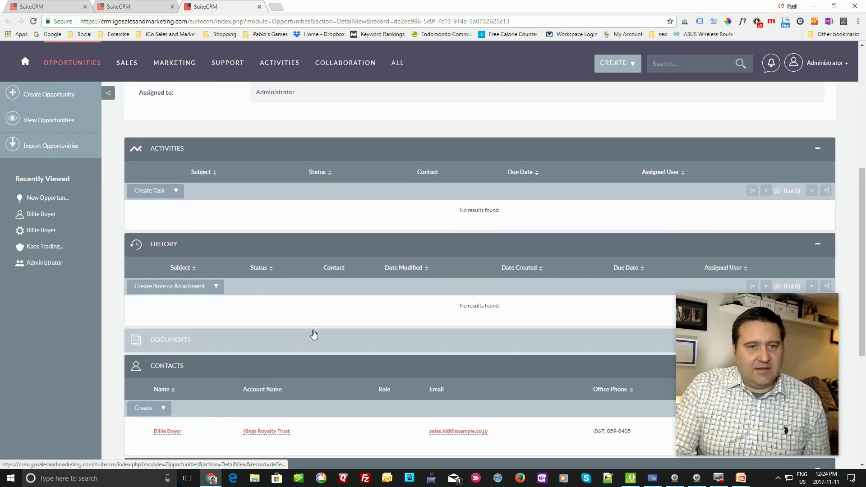
scroll(314, 334, "up", 4)
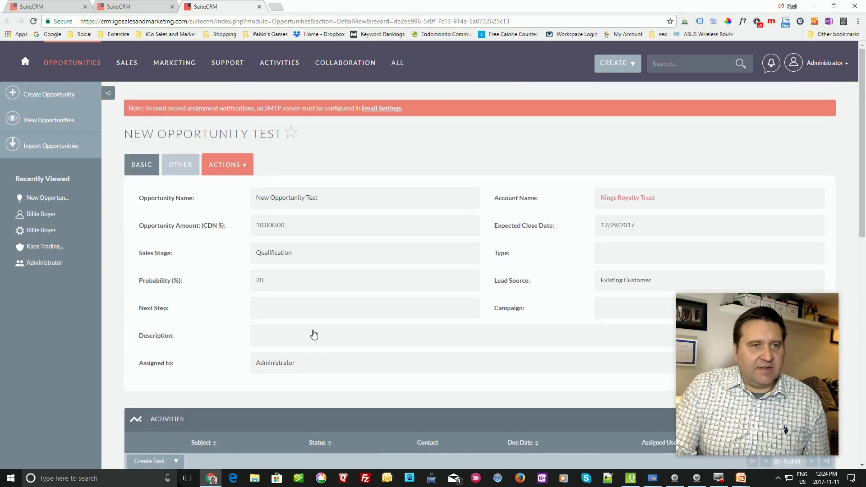